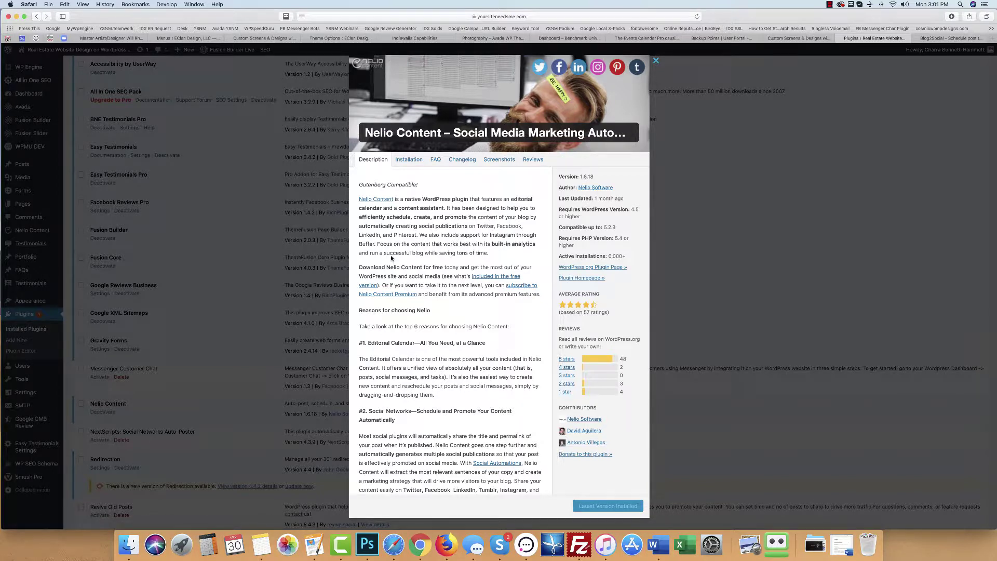
- Dismiss the favourites suggestions and close the Nelio Content plugin details modal
{"action": "left_click", "coordinate": [527, 16]}
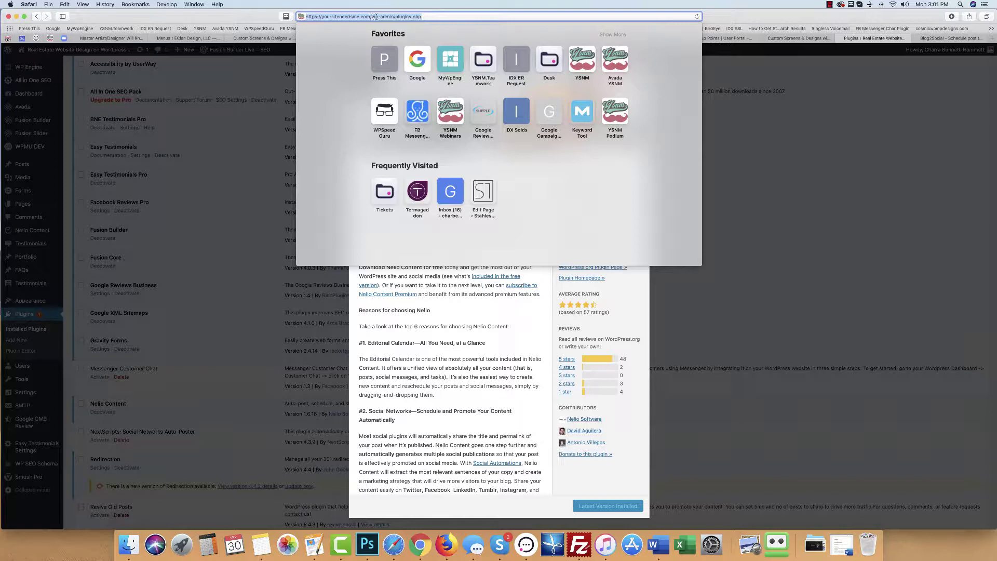
{"action": "left_click", "coordinate": [416, 327]}
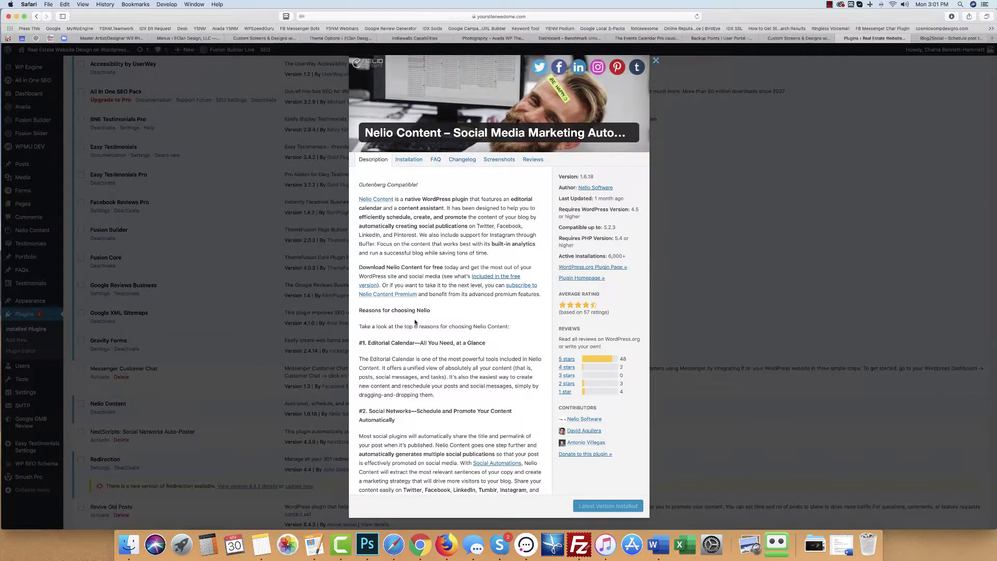
{"action": "left_click", "coordinate": [49, 273]}
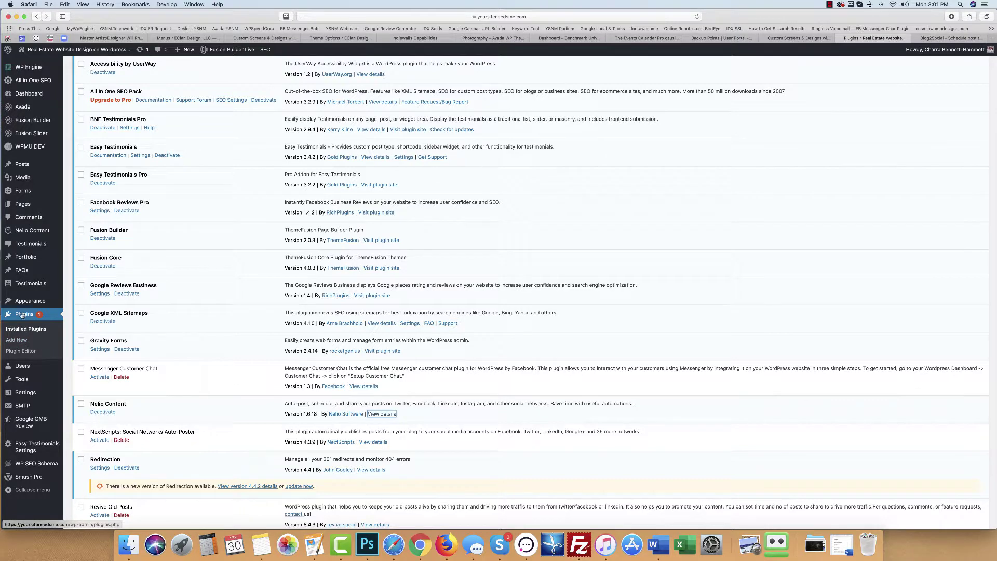
- Search the plugin directory for 'Nelio', see Nelio Content active, then return to Installed Plugins
{"action": "left_click", "coordinate": [17, 340]}
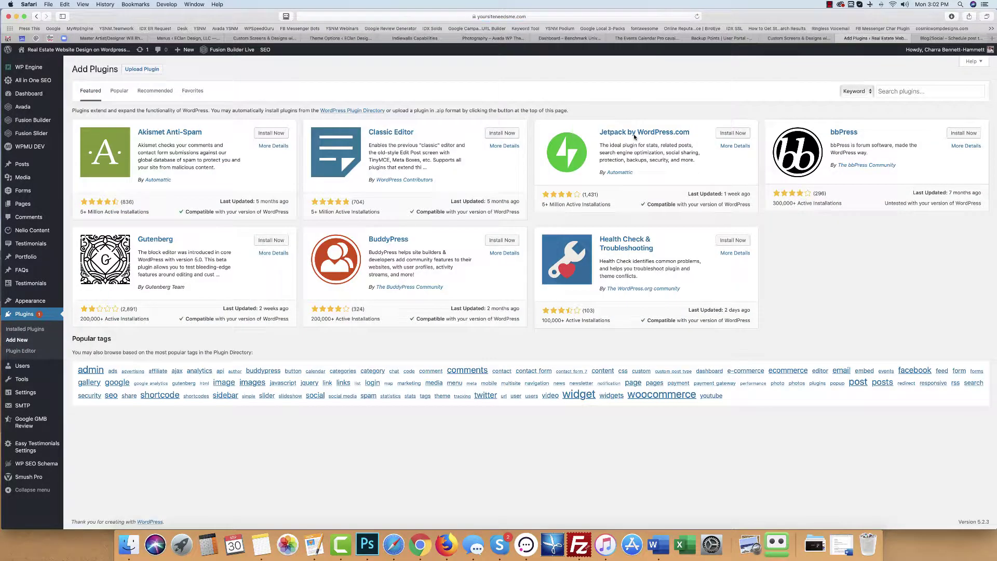
{"action": "left_click", "coordinate": [900, 91]}
{"action": "type", "text": "Nelio"}
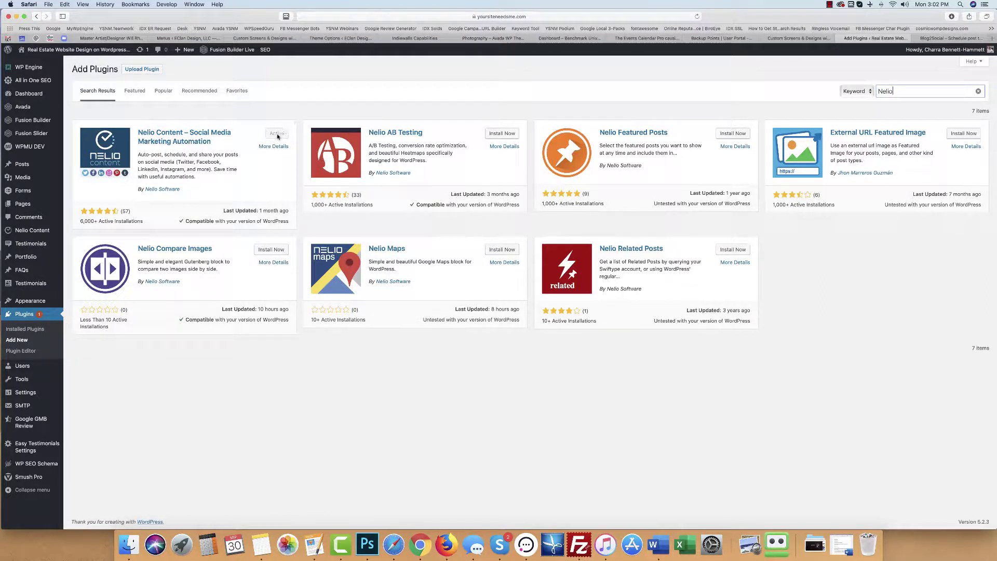
{"action": "left_click", "coordinate": [34, 329]}
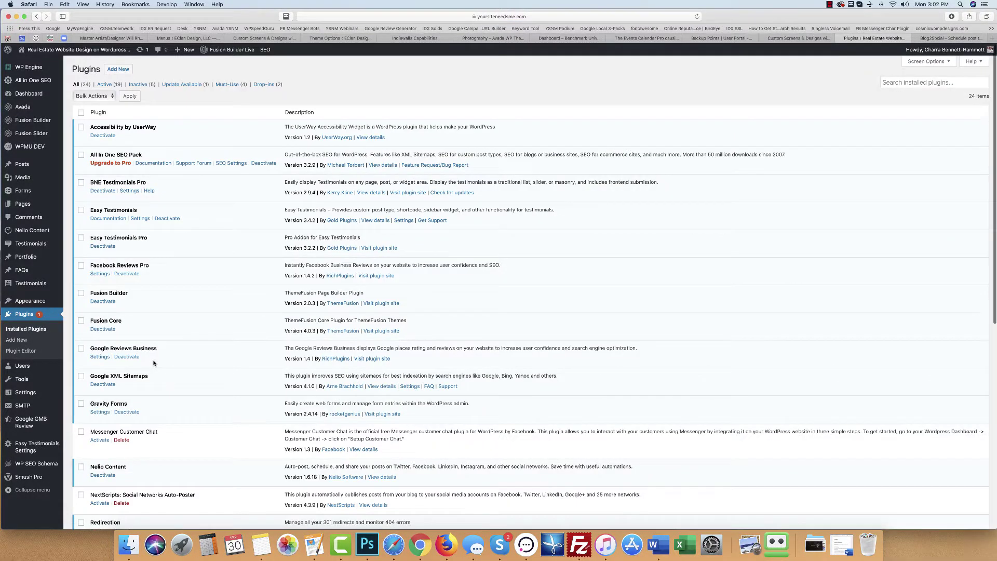
{"action": "scroll", "coordinate": [156, 363], "scroll_direction": "down", "scroll_amount": 5}
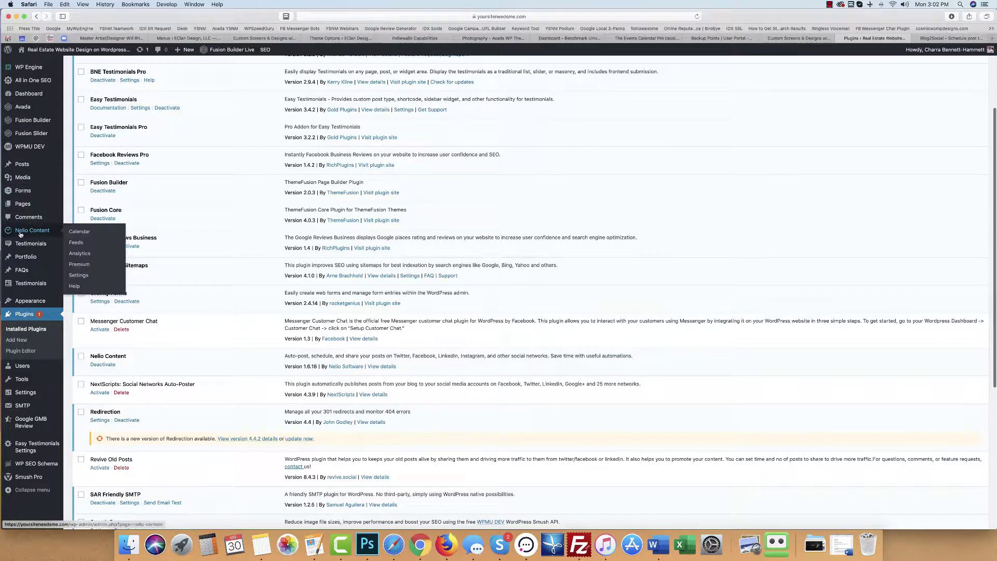
- Open Nelio Content from the admin sidebar to reach its calendar
{"action": "left_click", "coordinate": [38, 231]}
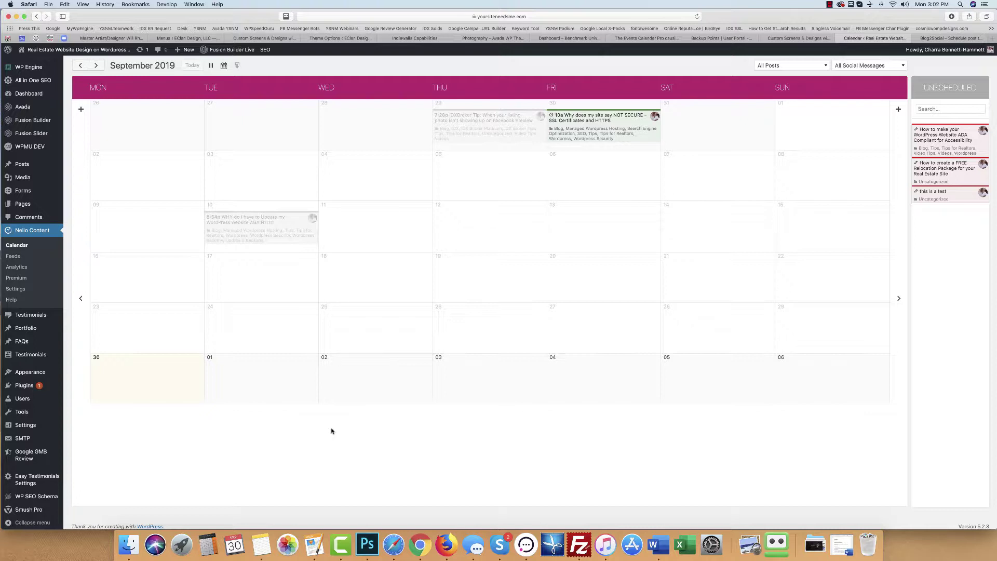
- In Nelio Content Settings, authorize the YourSiteNeedsMe Twitter account as the first profile
{"action": "left_click", "coordinate": [20, 290]}
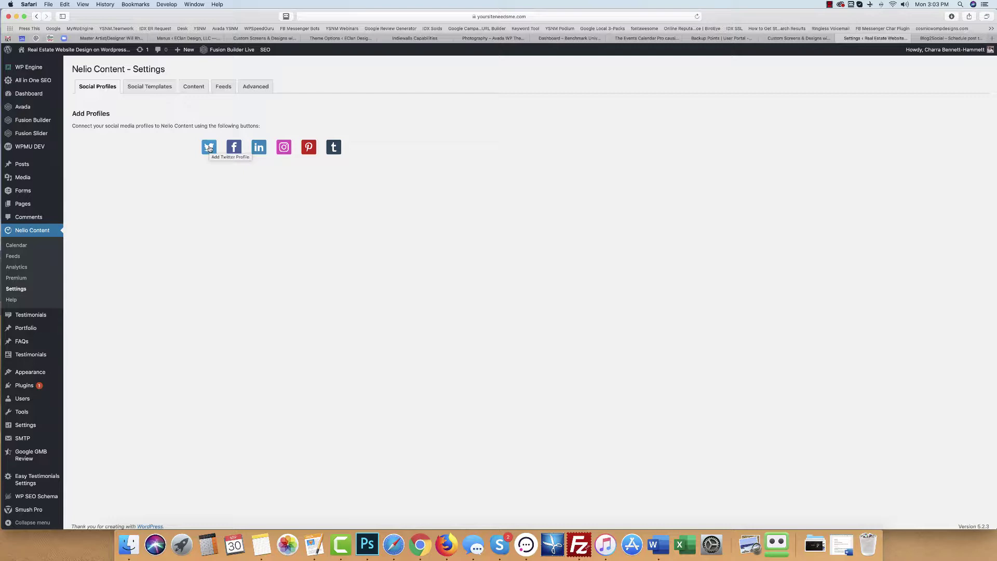
{"action": "left_click", "coordinate": [209, 148]}
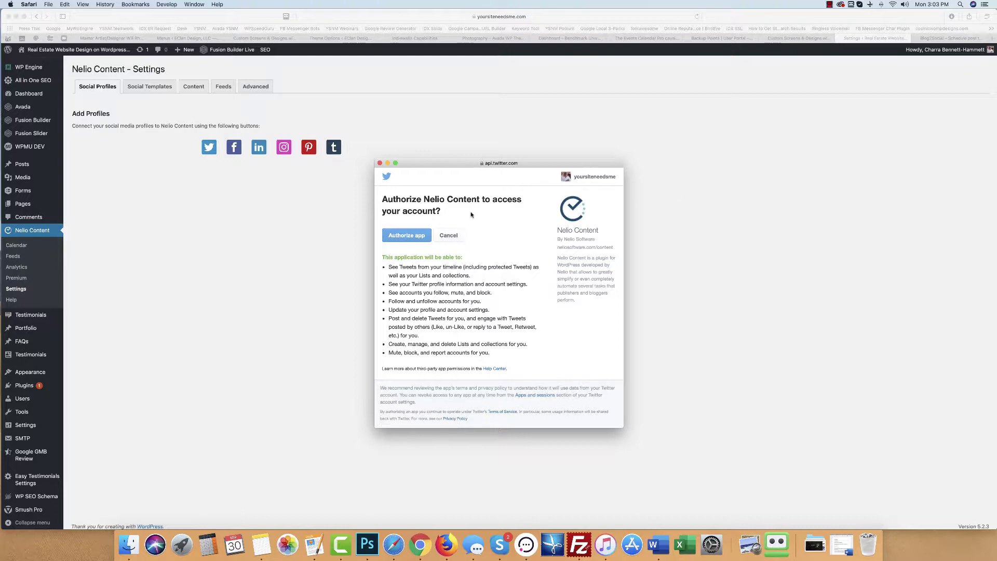
{"action": "left_click", "coordinate": [407, 235]}
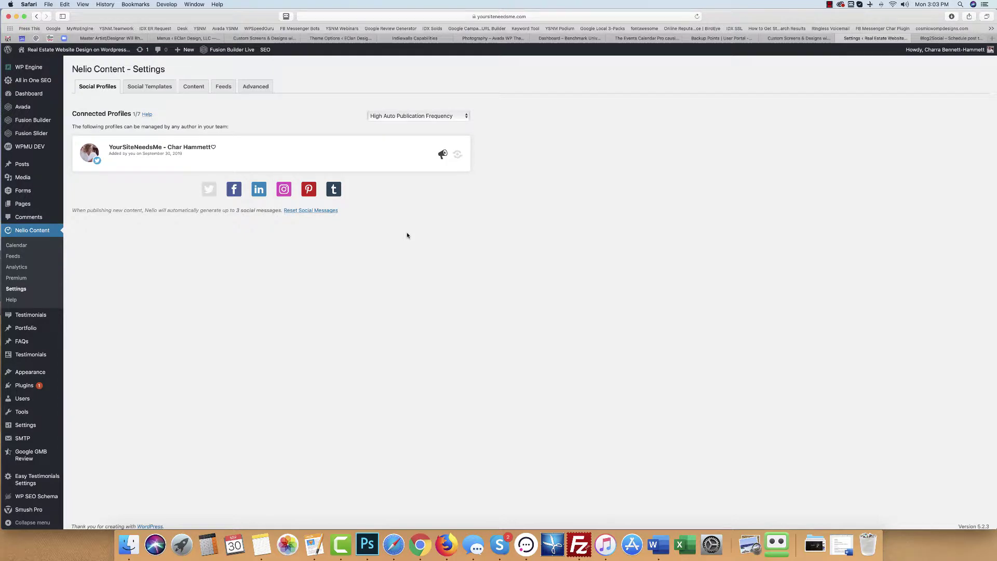
- Choose to connect a Facebook Page and continue with the logged-in account's chosen page
{"action": "mouse_move", "coordinate": [189, 153]}
{"action": "left_click", "coordinate": [233, 190]}
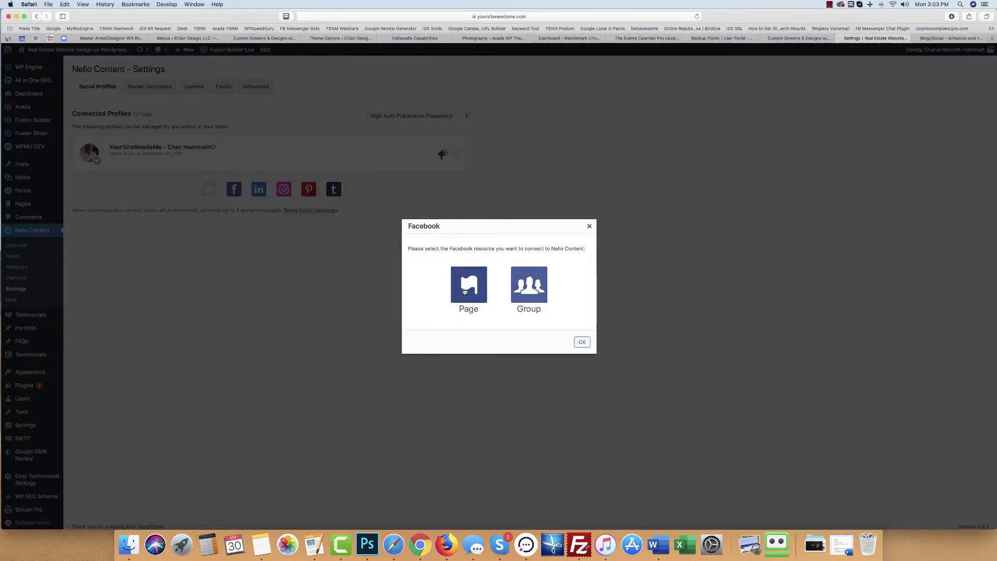
{"action": "left_click", "coordinate": [464, 291]}
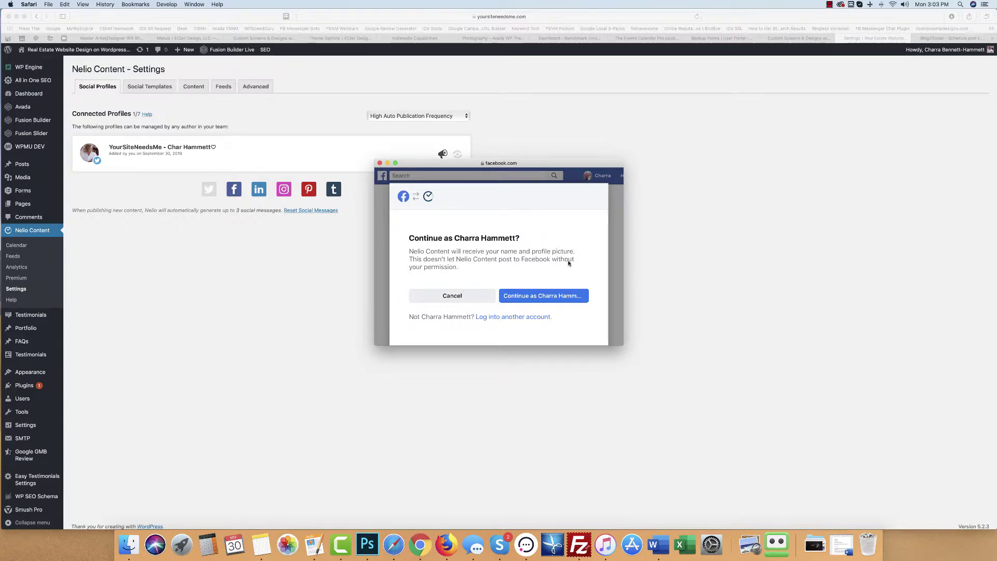
{"action": "left_click", "coordinate": [531, 297]}
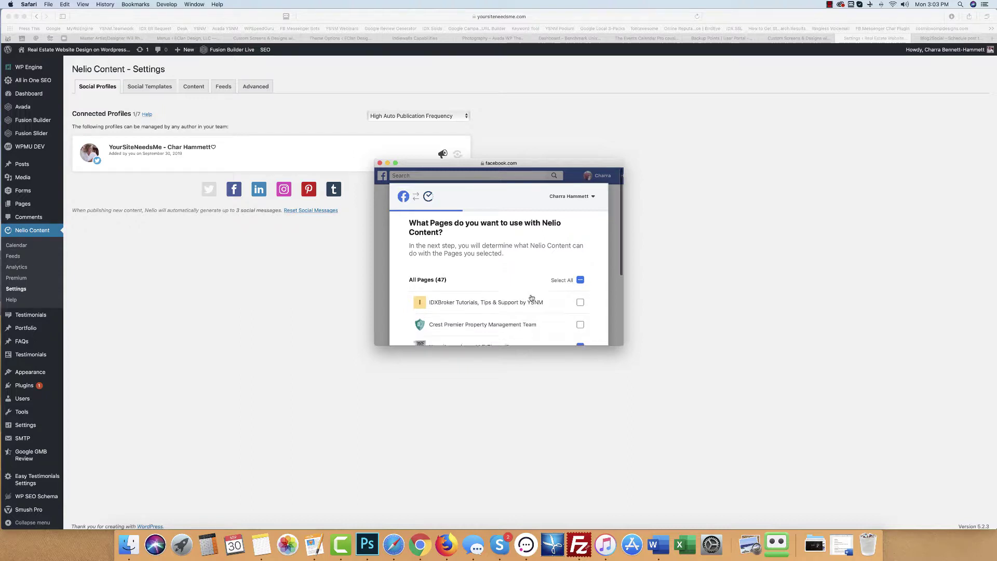
{"action": "scroll", "coordinate": [532, 297], "scroll_direction": "down", "scroll_amount": 3}
{"action": "scroll", "coordinate": [531, 297], "scroll_direction": "up", "scroll_amount": 1}
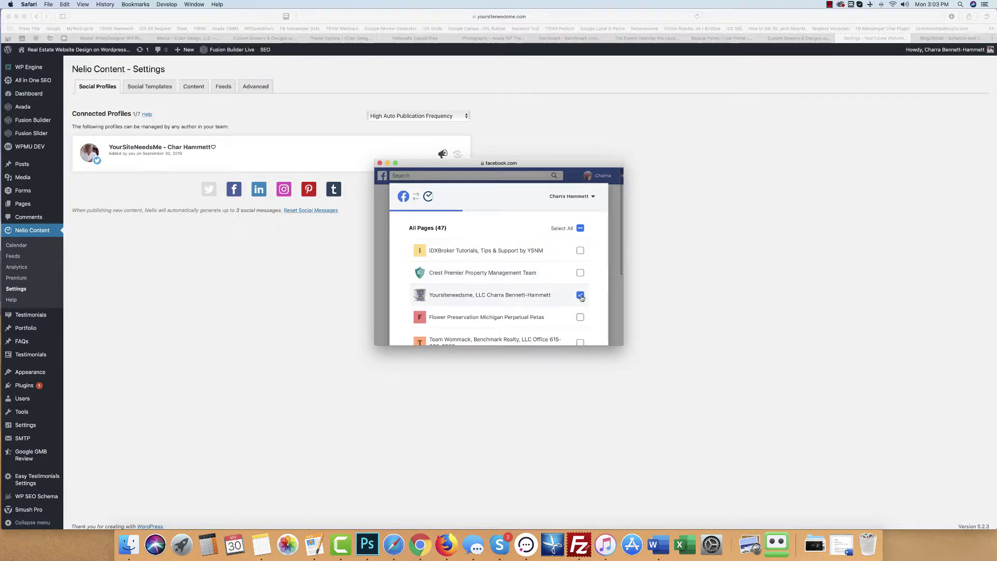
{"action": "scroll", "coordinate": [585, 295], "scroll_direction": "down", "scroll_amount": 5}
{"action": "scroll", "coordinate": [581, 300], "scroll_direction": "down", "scroll_amount": 5}
{"action": "scroll", "coordinate": [581, 300], "scroll_direction": "down", "scroll_amount": 5}
{"action": "scroll", "coordinate": [581, 299], "scroll_direction": "down", "scroll_amount": 5}
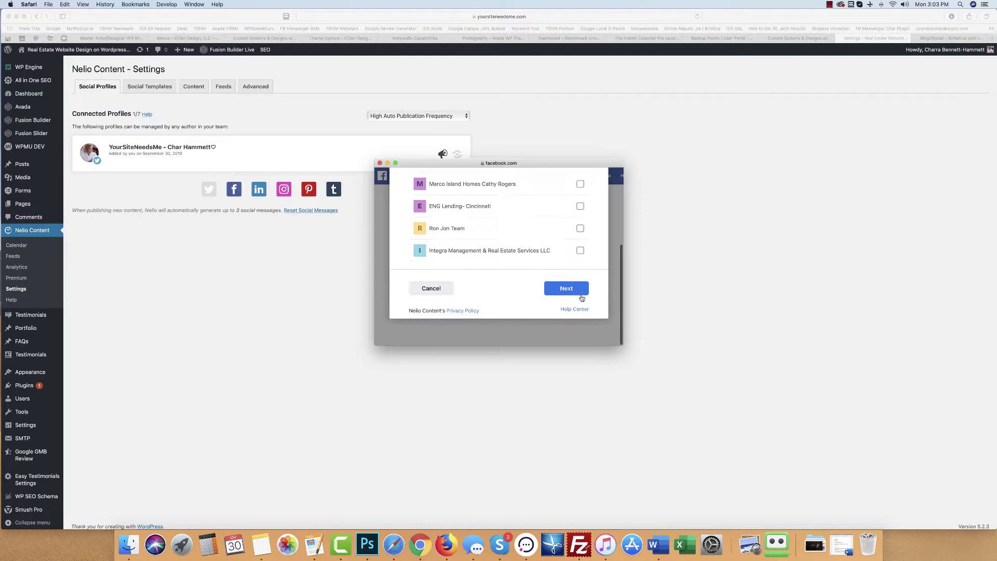
{"action": "left_click", "coordinate": [563, 300]}
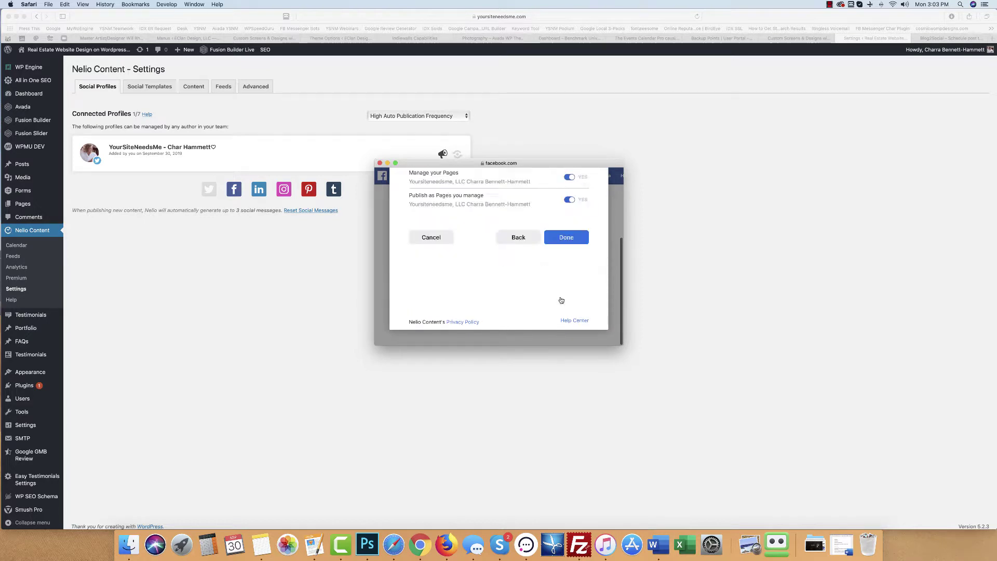
- Finish granting permissions and connect the Yoursiteneedsme, LLC business page
{"action": "left_click", "coordinate": [565, 238]}
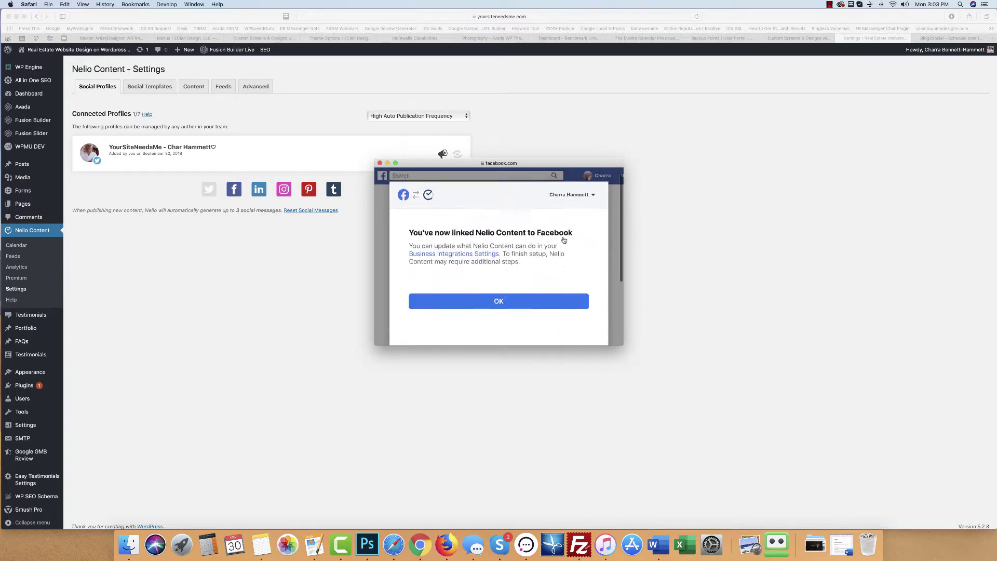
{"action": "left_click", "coordinate": [495, 303]}
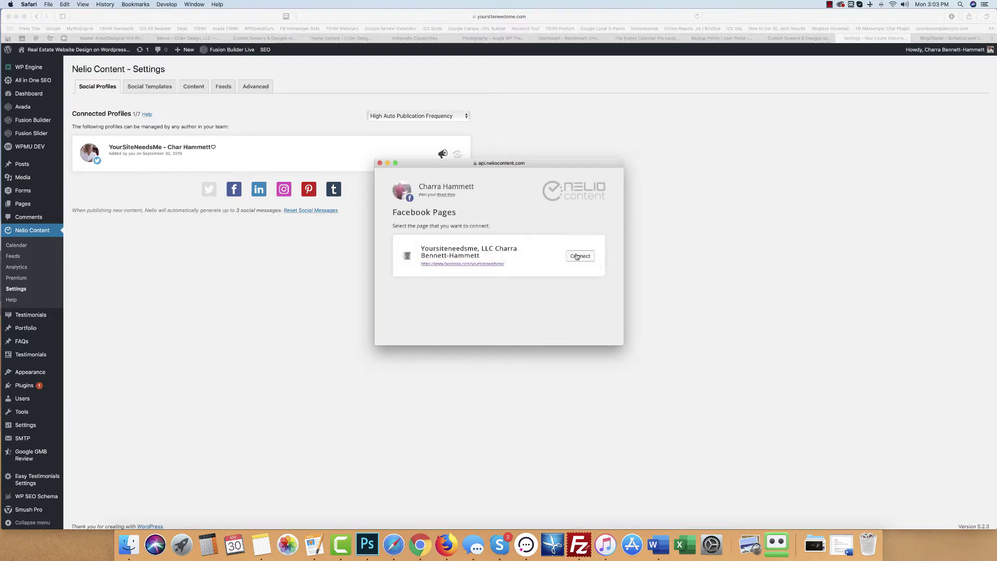
{"action": "left_click", "coordinate": [580, 255]}
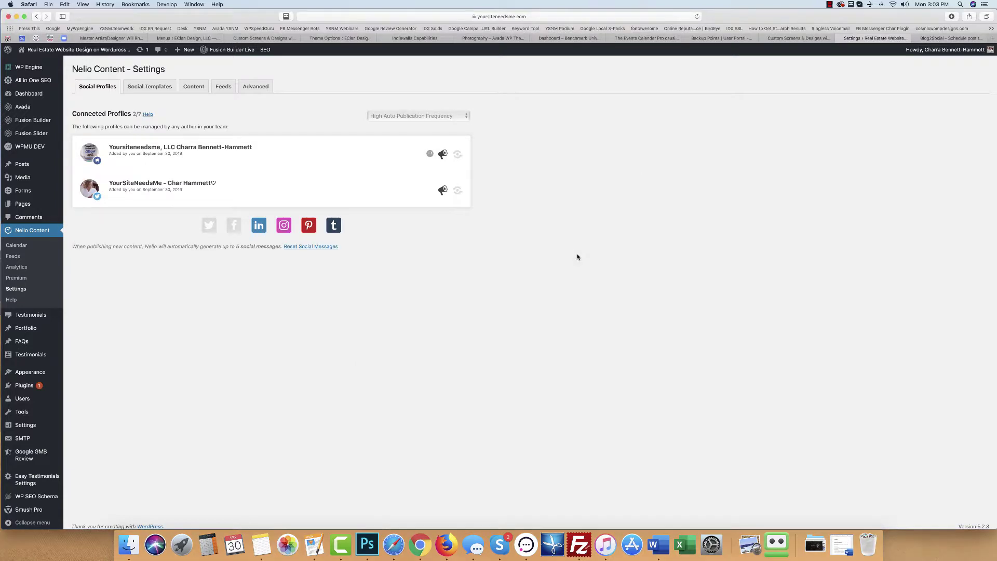
- Connect a personal LinkedIn profile (Charra Bennett) using the saved login details
{"action": "left_click", "coordinate": [259, 225]}
{"action": "left_click", "coordinate": [469, 286]}
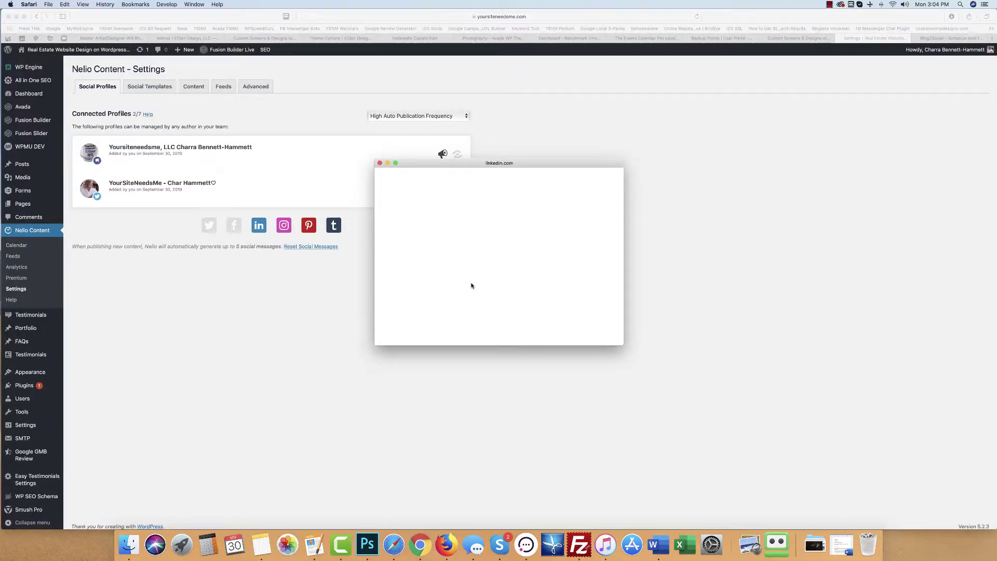
{"action": "left_click", "coordinate": [448, 286]}
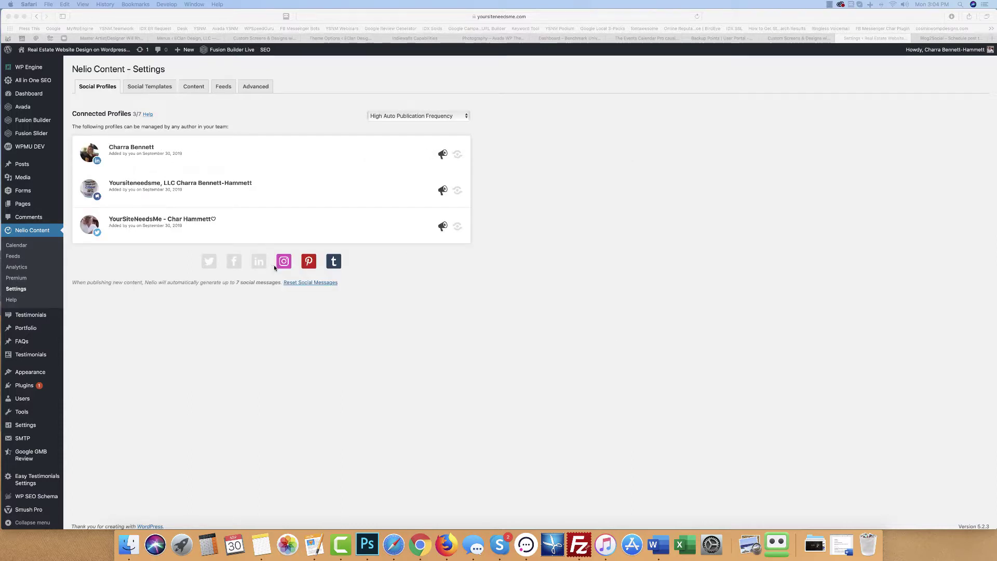
- Approve Nelio Content's access to a Pinterest account
{"action": "left_click", "coordinate": [309, 262]}
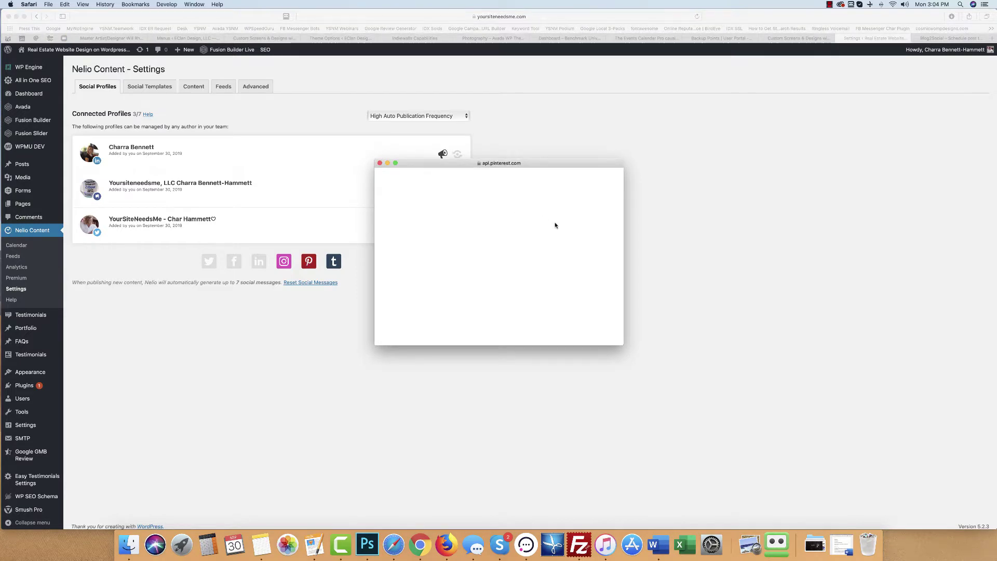
{"action": "left_click", "coordinate": [485, 296]}
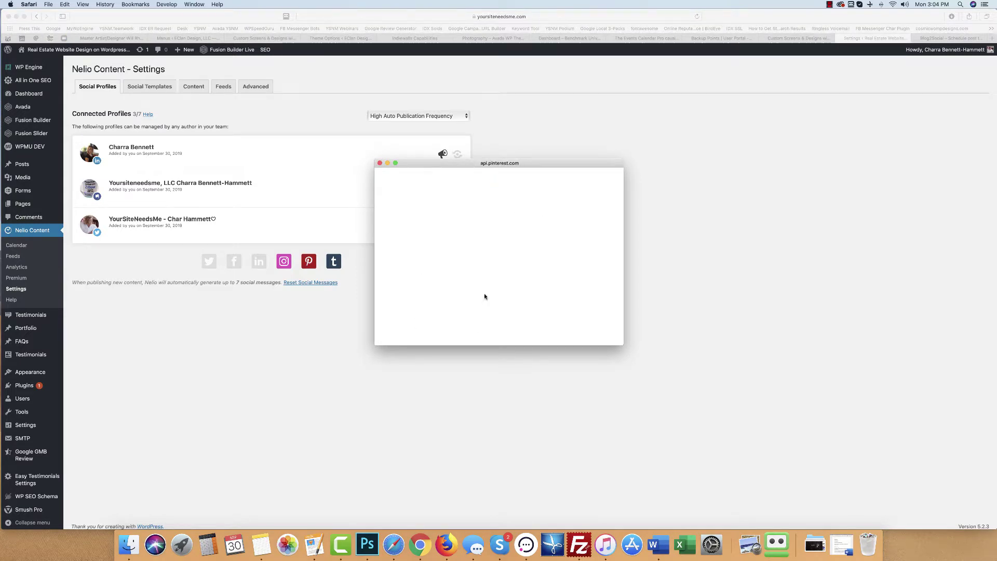